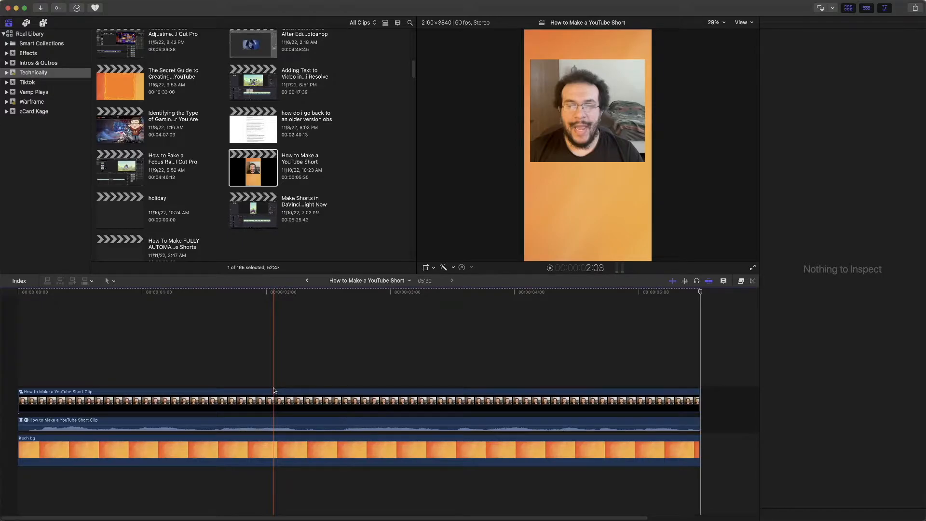
- Select the lower How to Make a YouTube Short Clip in the timeline and share the project to Captionator
left_click(63, 420)
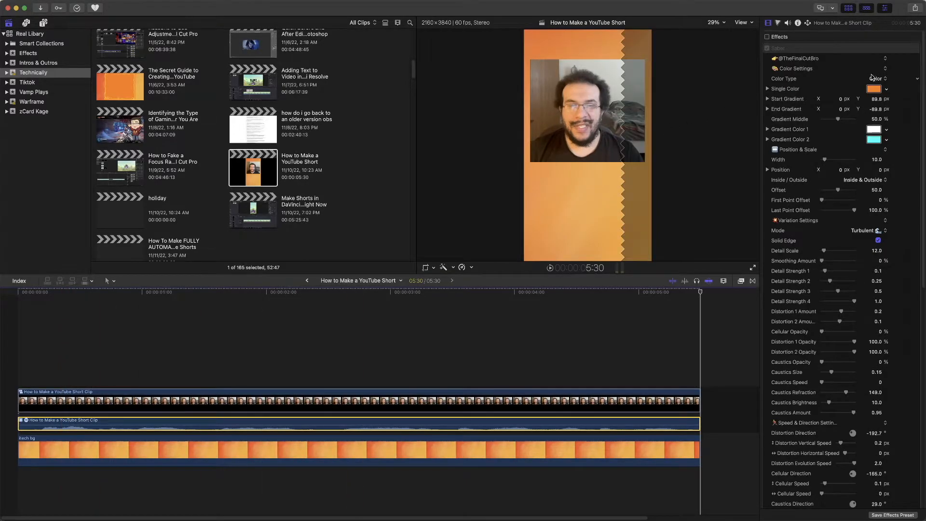
left_click(915, 9)
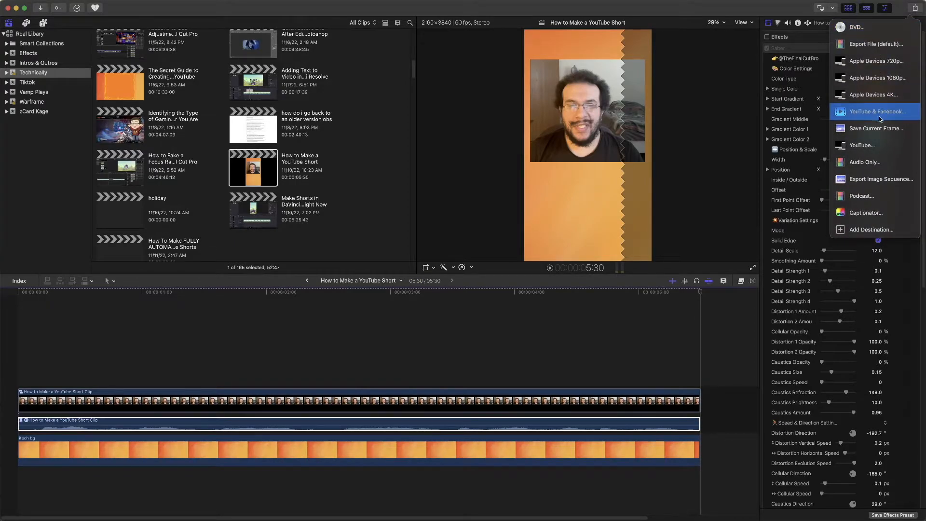
left_click(884, 214)
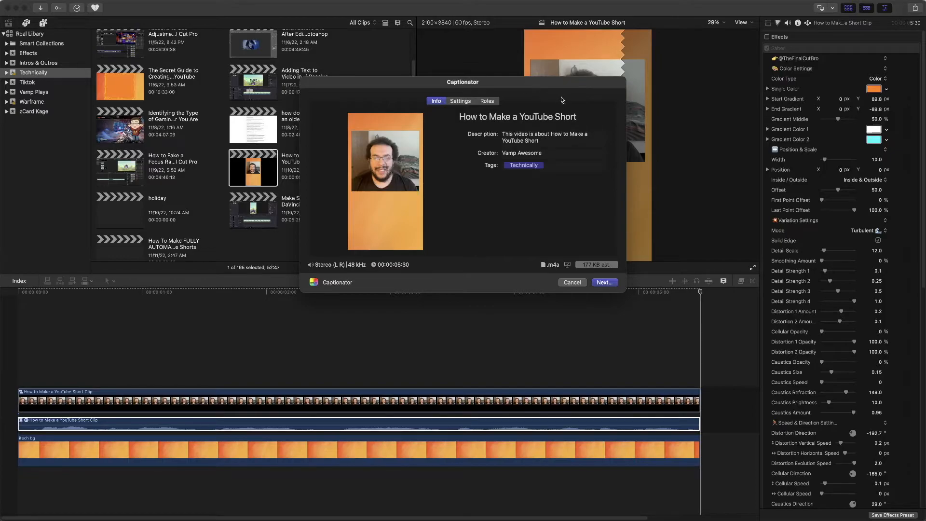
left_click(604, 283)
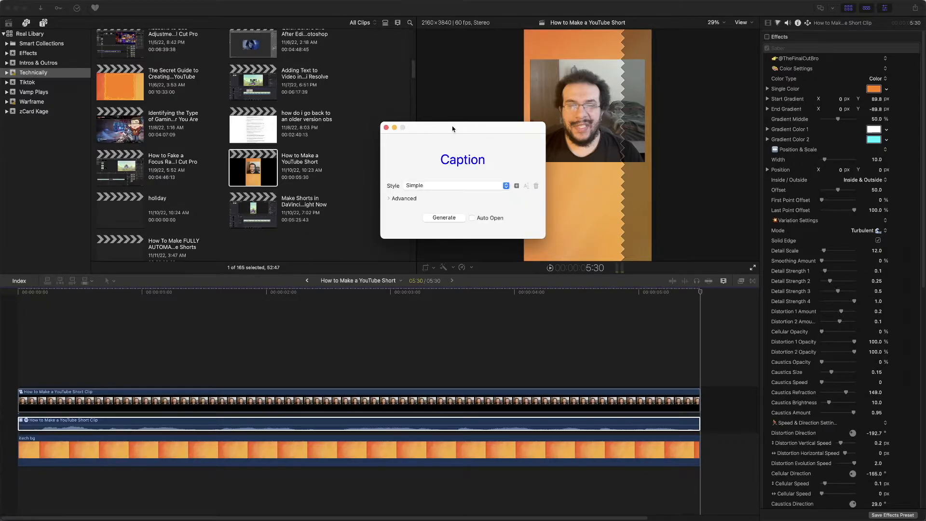
- Choose the Custom caption style and set its font color to white in the advanced style settings
left_click(475, 188)
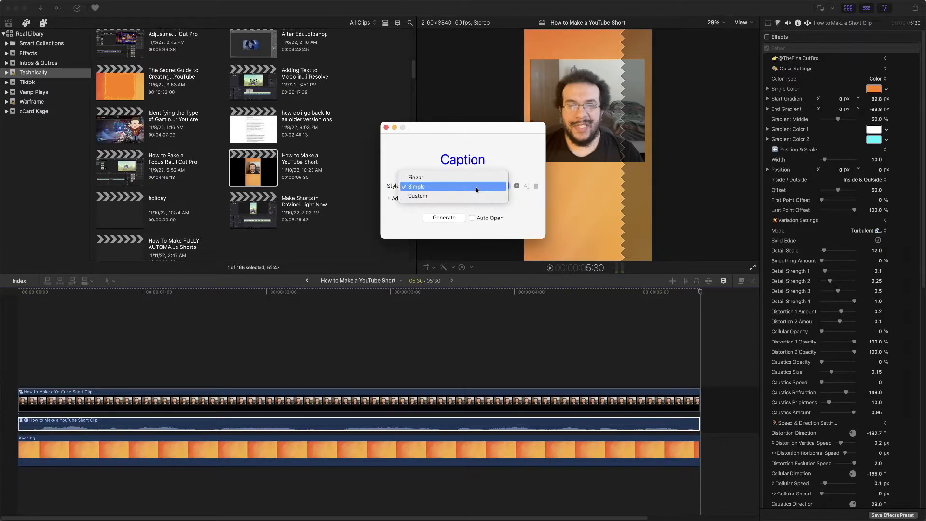
left_click(436, 196)
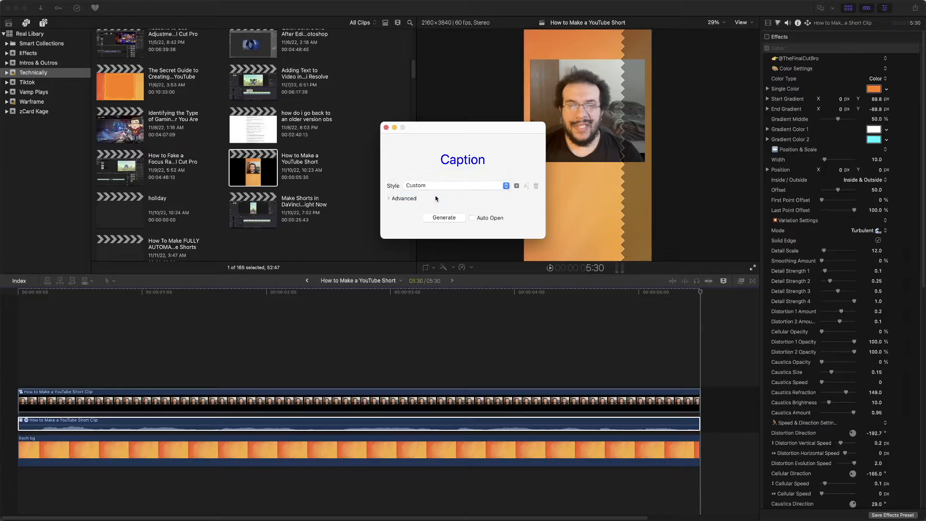
left_click(388, 199)
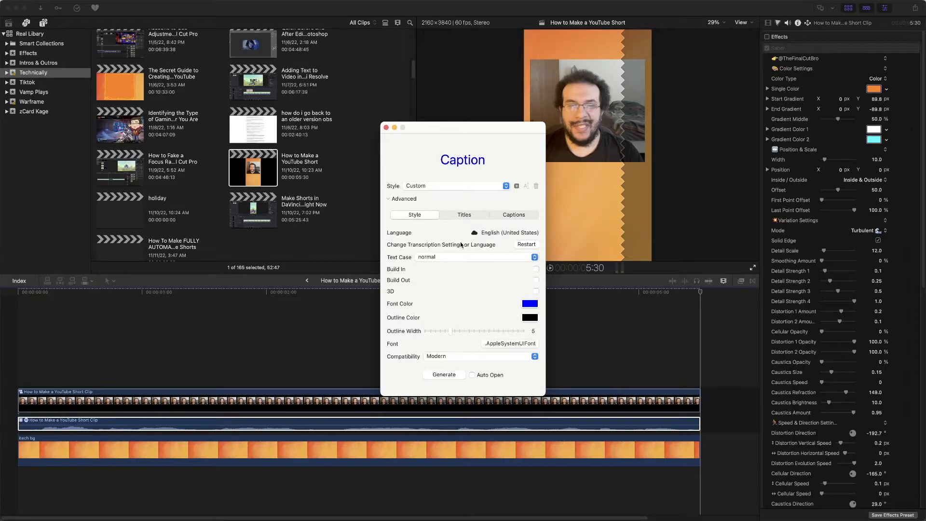
left_click(526, 305)
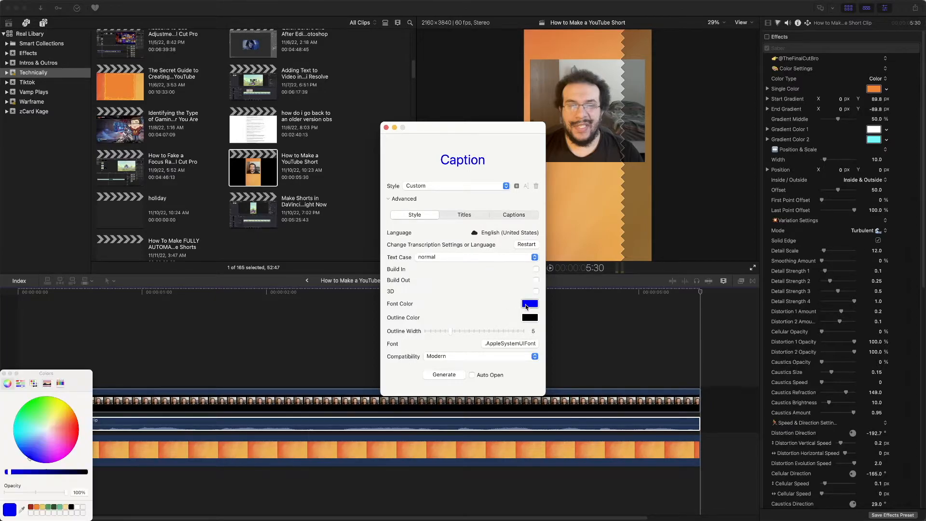
left_click(77, 508)
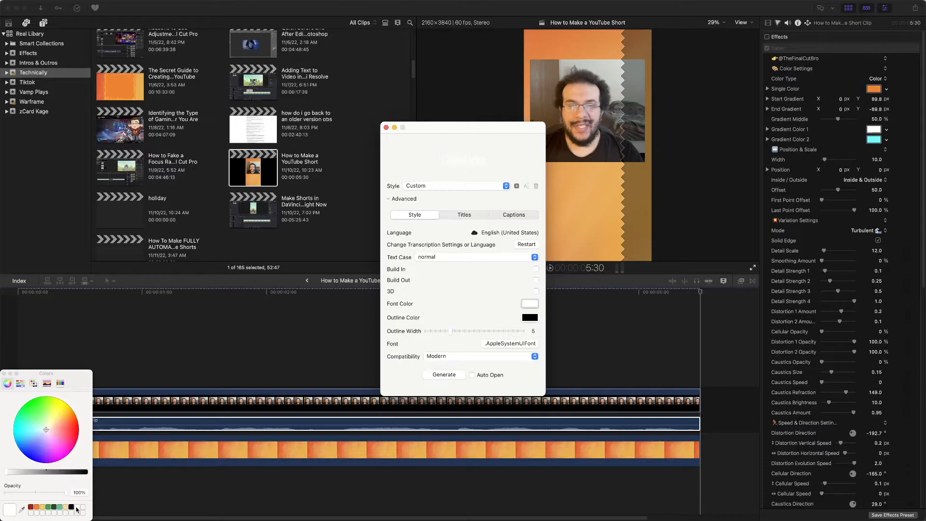
left_click(4, 374)
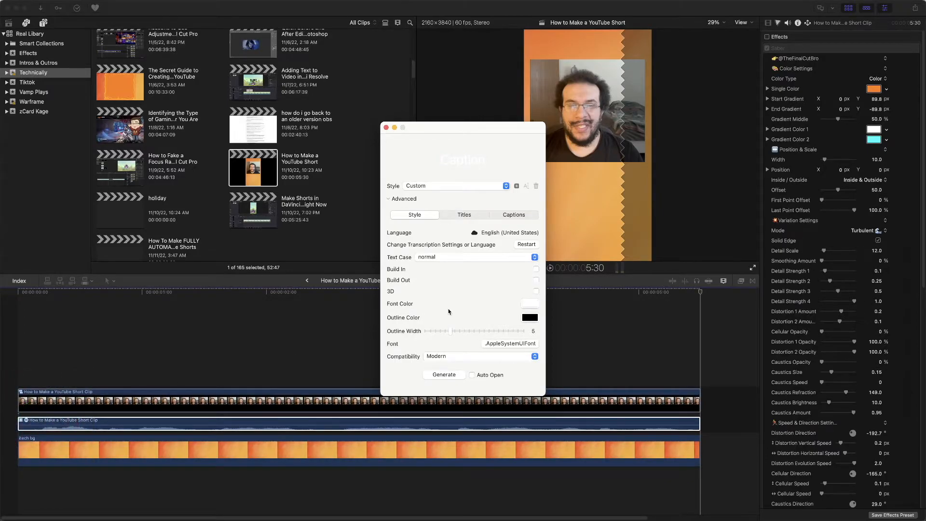
- Set the caption outline width to 9 and the font to BigNoodleTitling Regular
left_click_drag(450, 333, 468, 333)
left_click(513, 345)
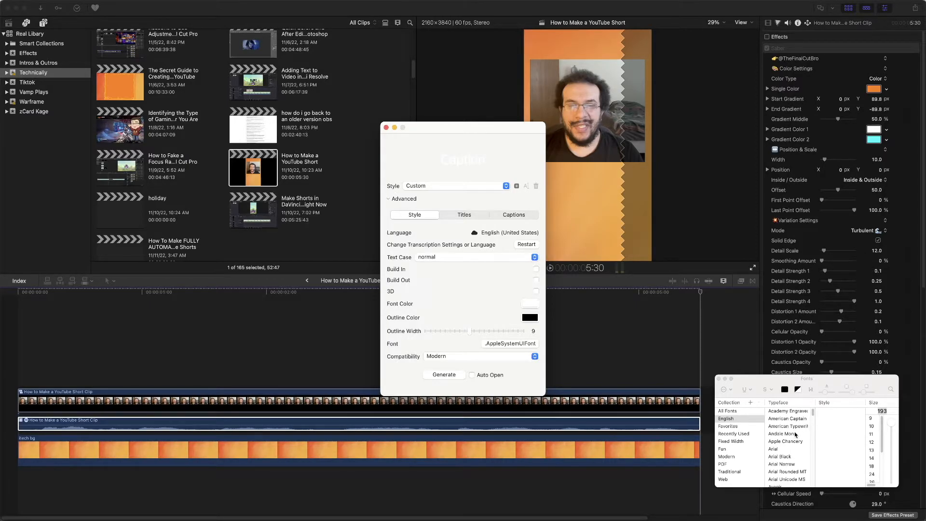
scroll(795, 435, "down", 3)
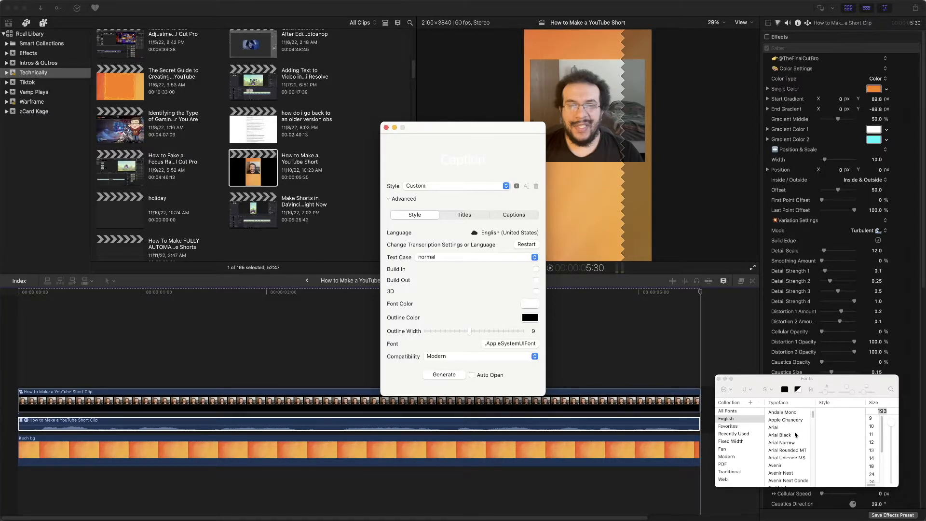
scroll(795, 435, "down", 5)
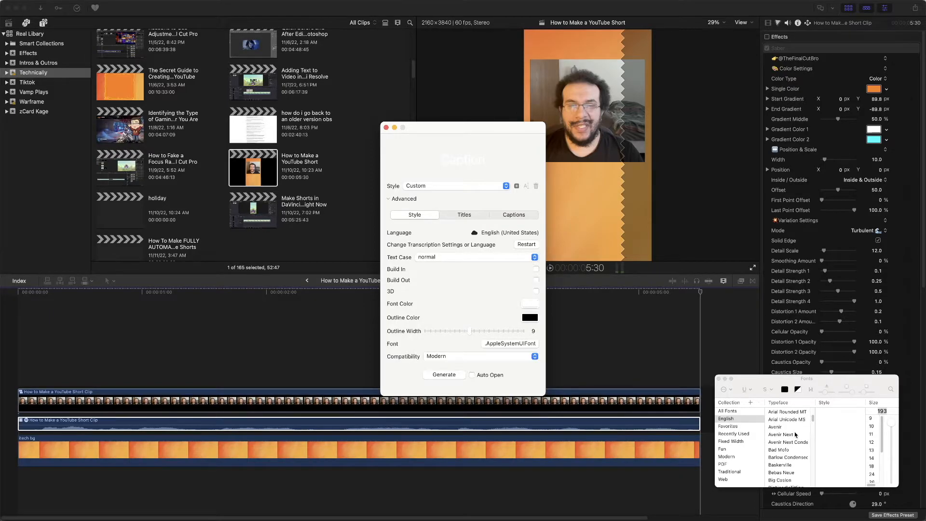
scroll(795, 434, "down", 2)
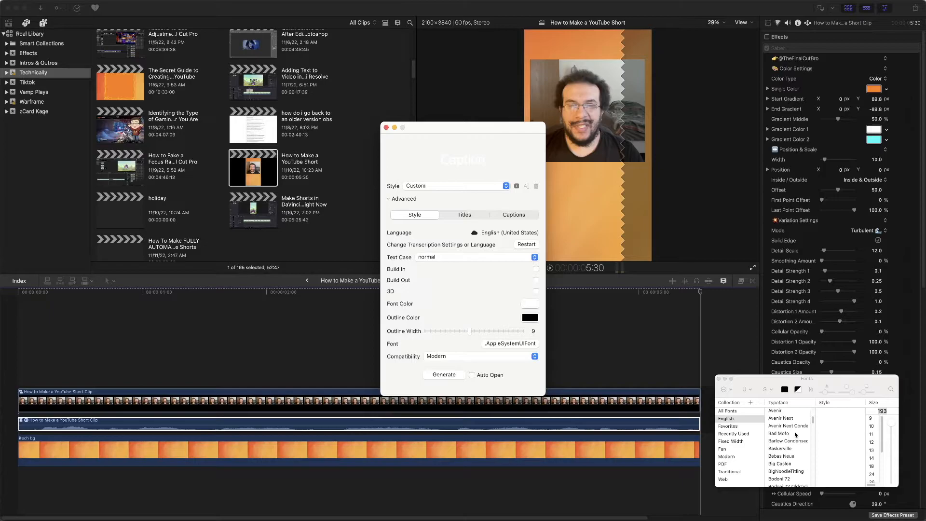
scroll(795, 434, "down", 2)
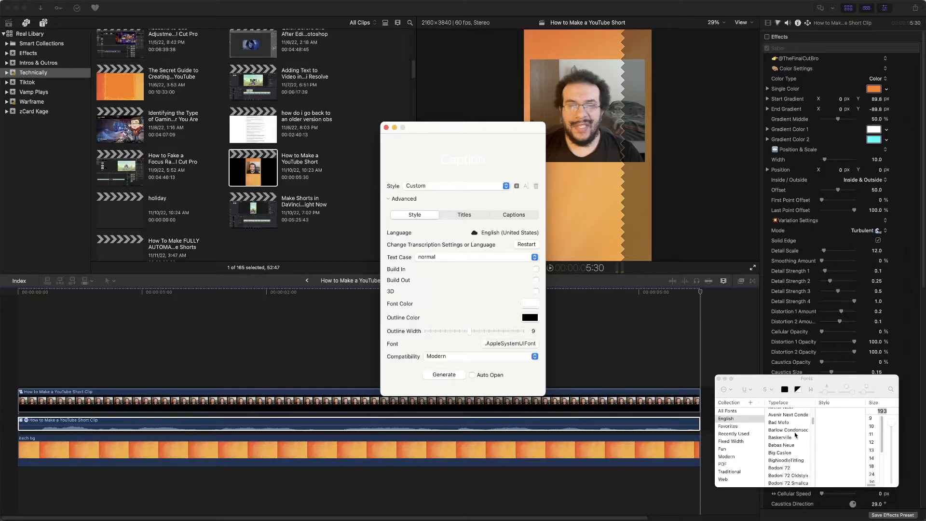
left_click(799, 461)
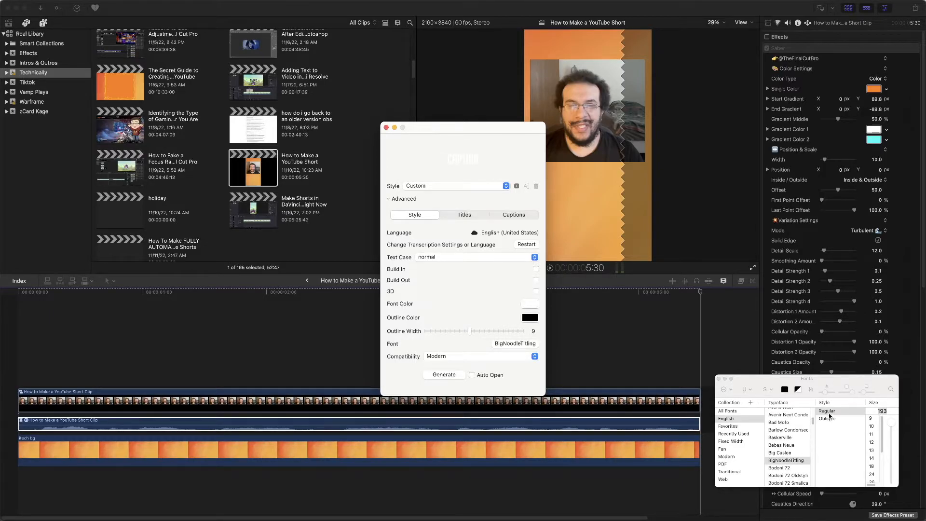
left_click(718, 379)
- Raise the maximum number of words per title and disable the generation of captions, keeping only titles
left_click(463, 215)
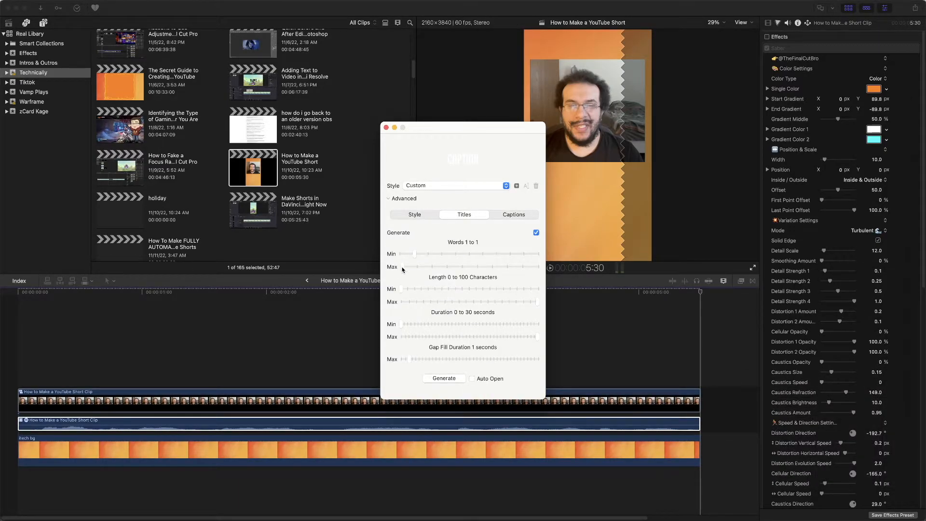
left_click_drag(403, 269, 413, 270)
left_click(520, 219)
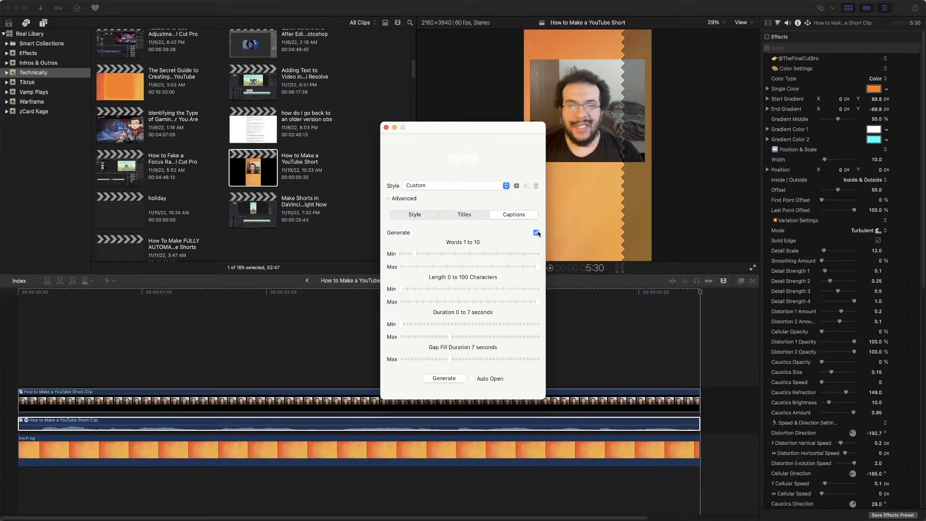
left_click(536, 232)
- Generate the caption XML, saving it to Documents, and import it into the existing library on the T7 drive
left_click(436, 379)
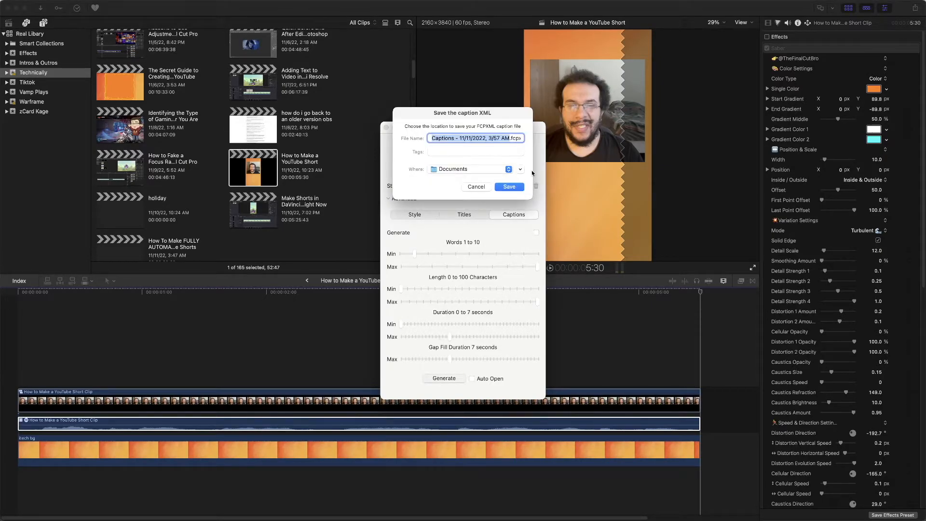
left_click(509, 188)
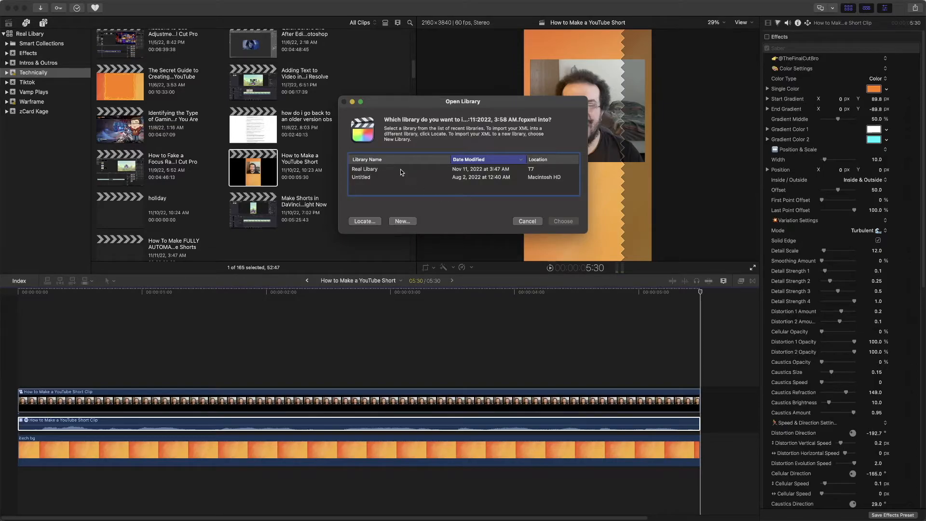
left_click(376, 171)
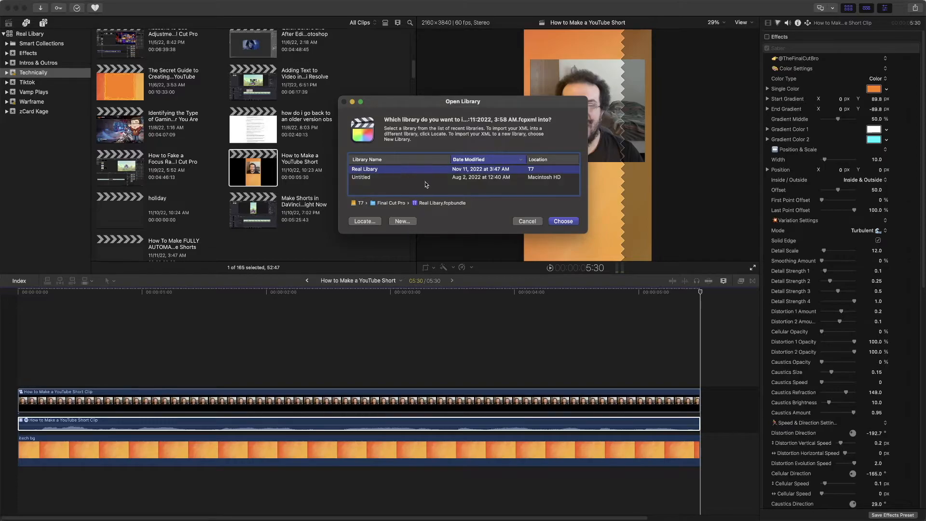
left_click(557, 222)
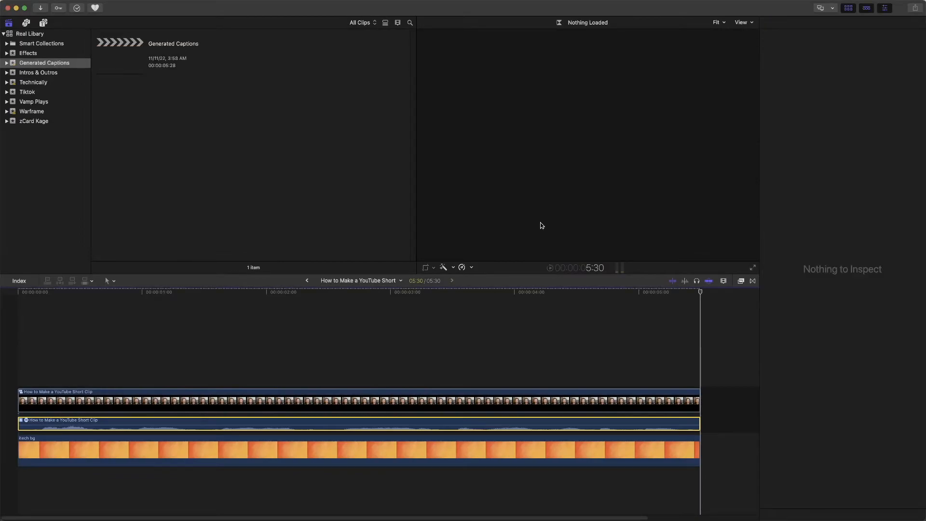
- Copy all four caption titles from the Generated Captions project into the How to Make a YouTube Short timeline, starting at frame 5
double_click(122, 60)
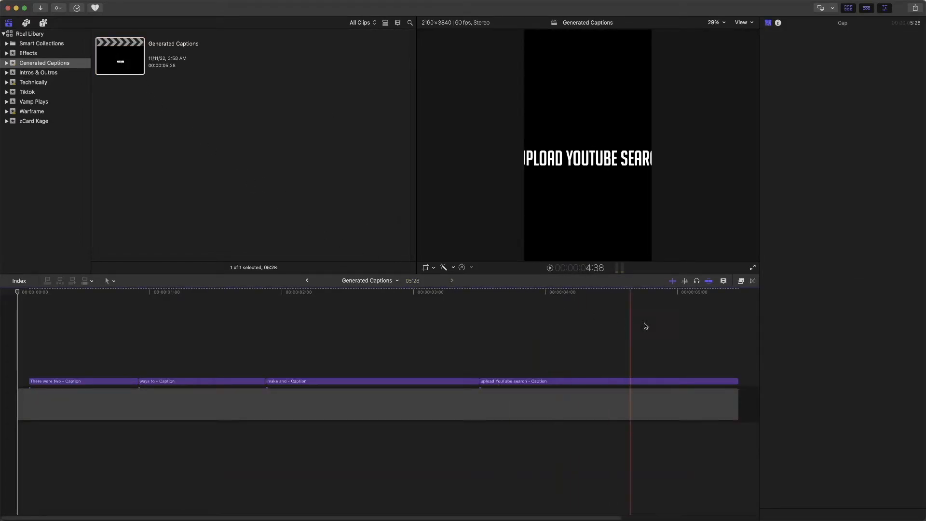
left_click_drag(742, 345, 41, 384)
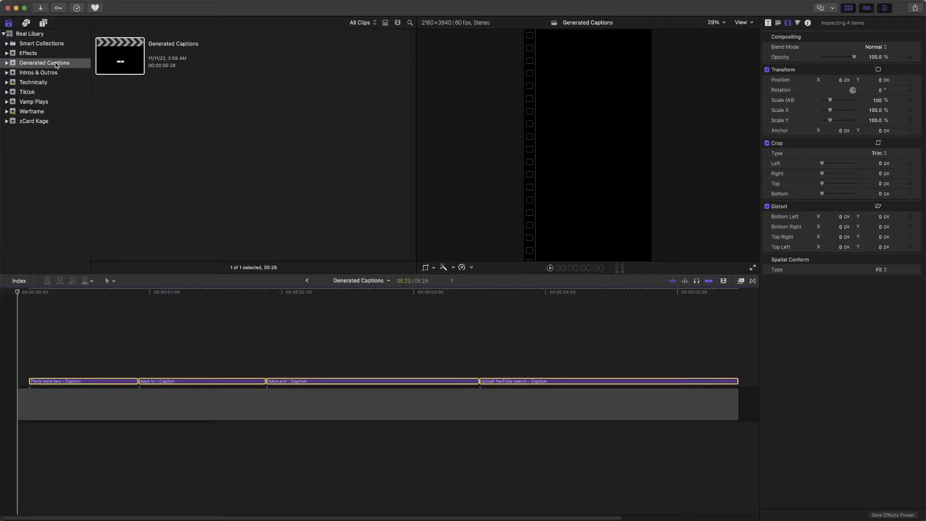
left_click(42, 84)
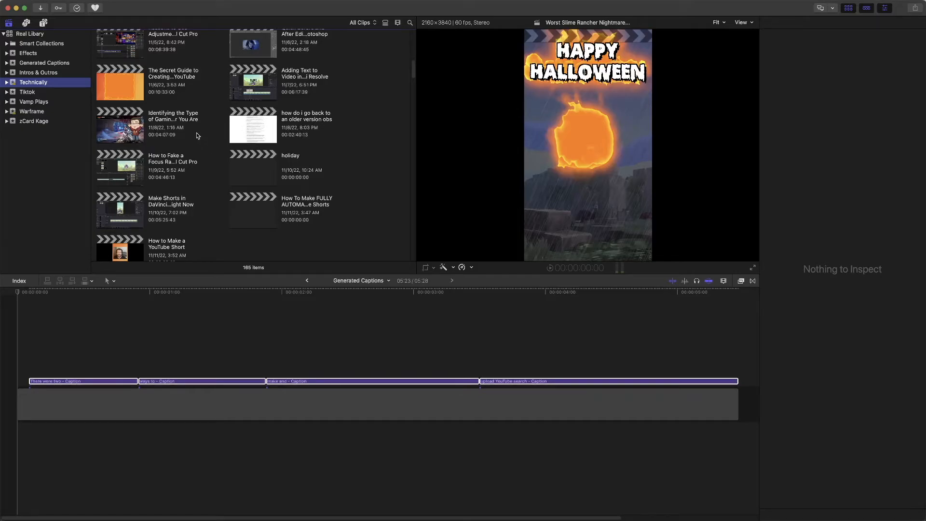
scroll(145, 193, "down", 2)
double_click(113, 214)
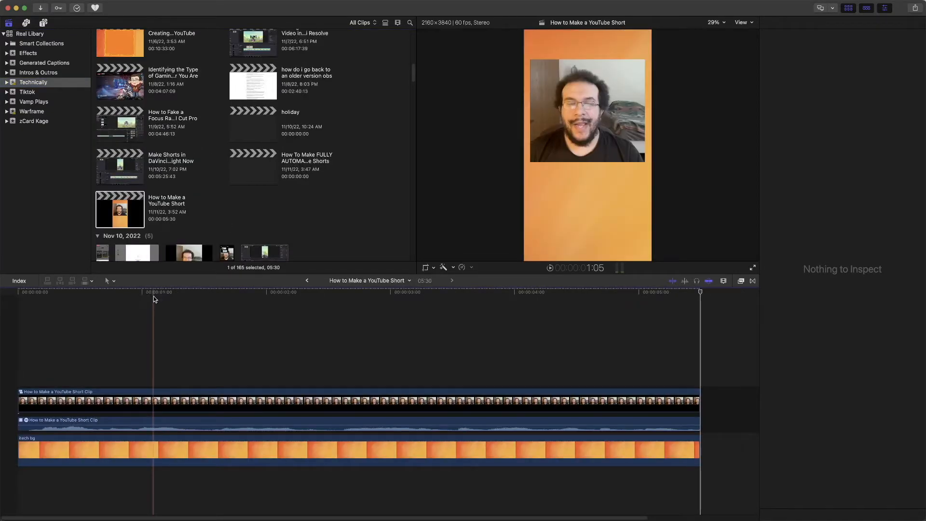
left_click(30, 311)
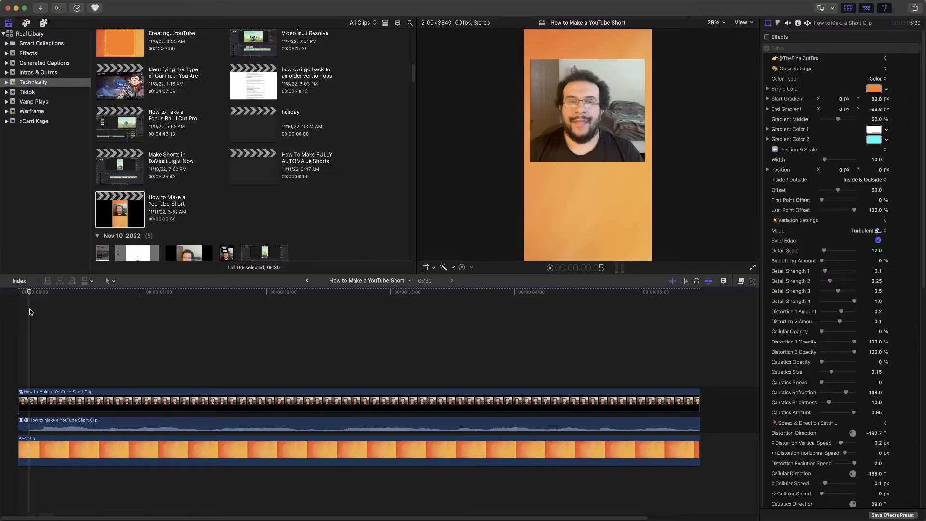
key("super+v")
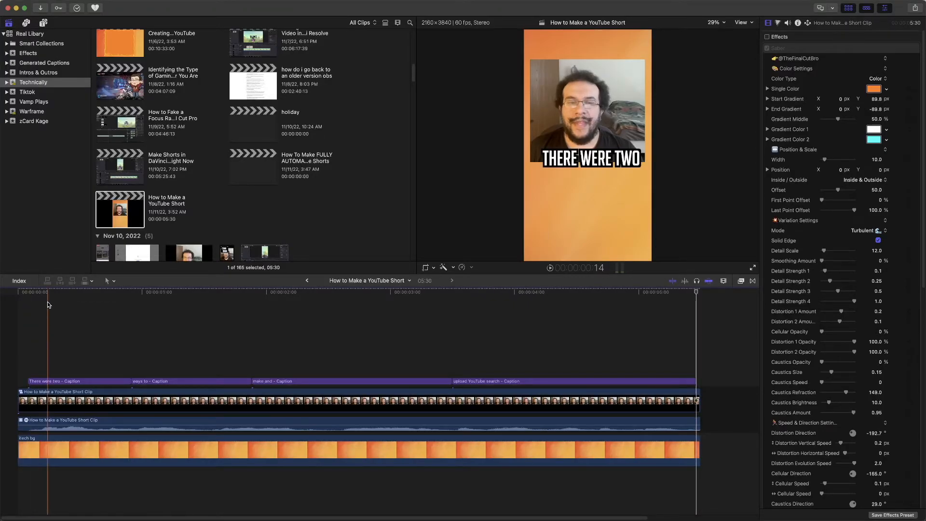
- Split the text of the last caption title, "upload YouTube search", onto two lines after "upload"
left_click(487, 291)
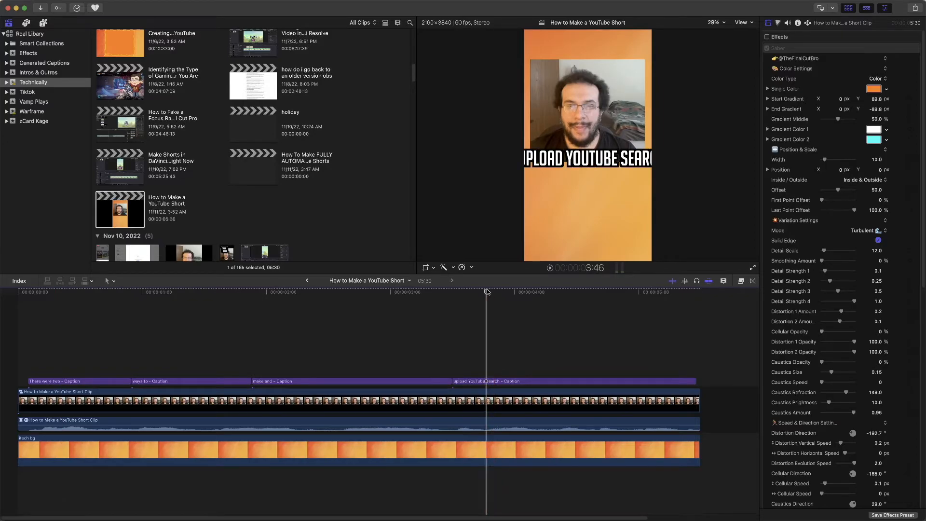
left_click(525, 382)
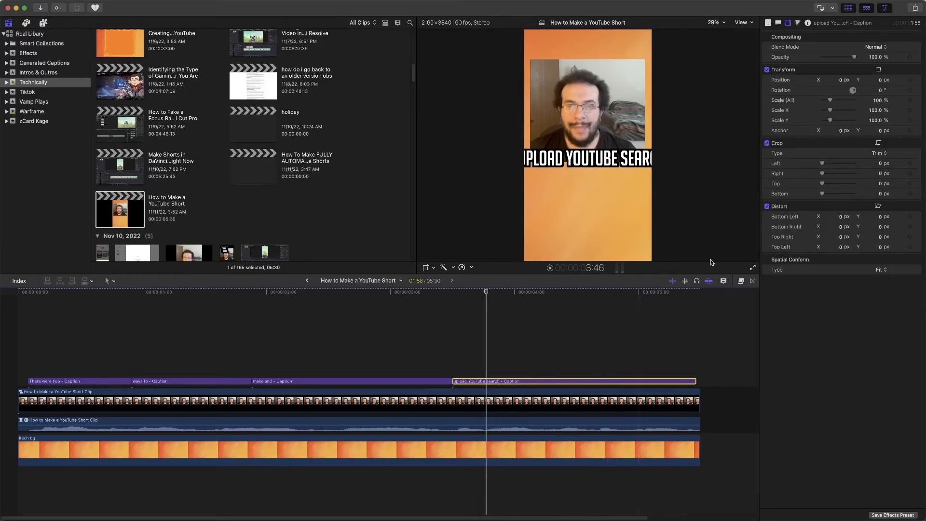
left_click(879, 100)
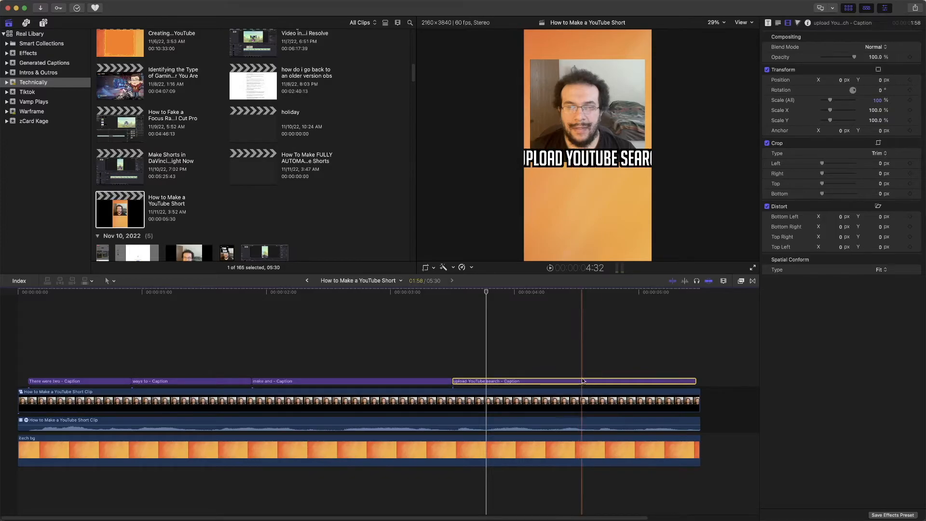
left_click(768, 23)
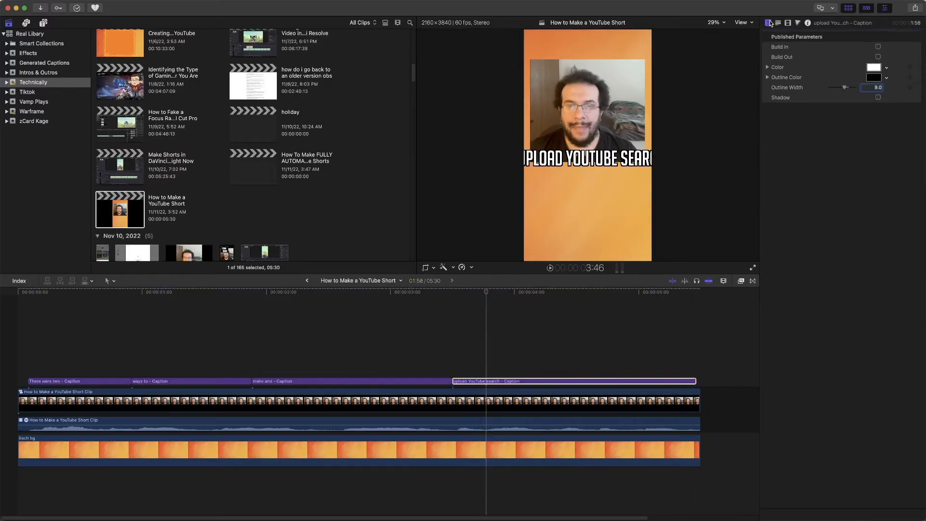
left_click(778, 23)
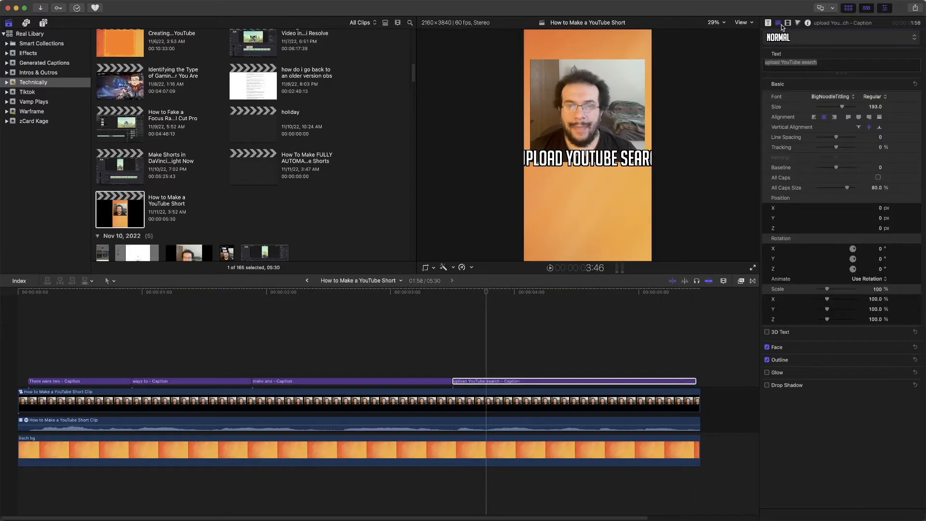
left_click(783, 63)
key("Return")
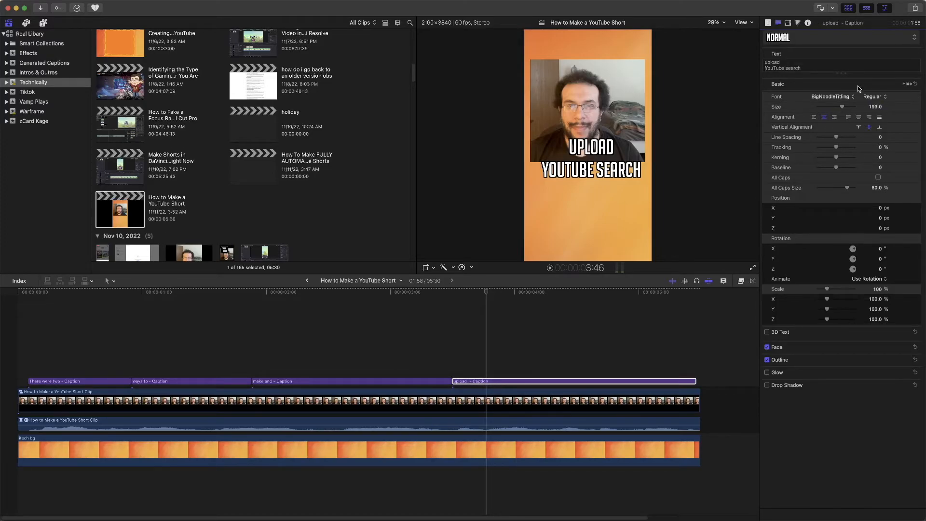
- Replace the word "search" in the caption's second line with "shorts" so it reads "YouTube shorts"
left_click(807, 69)
mouse_move(799, 68)
left_mouse_down()
mouse_move(767, 68)
mouse_move(789, 71)
left_mouse_up()
type("shorts")
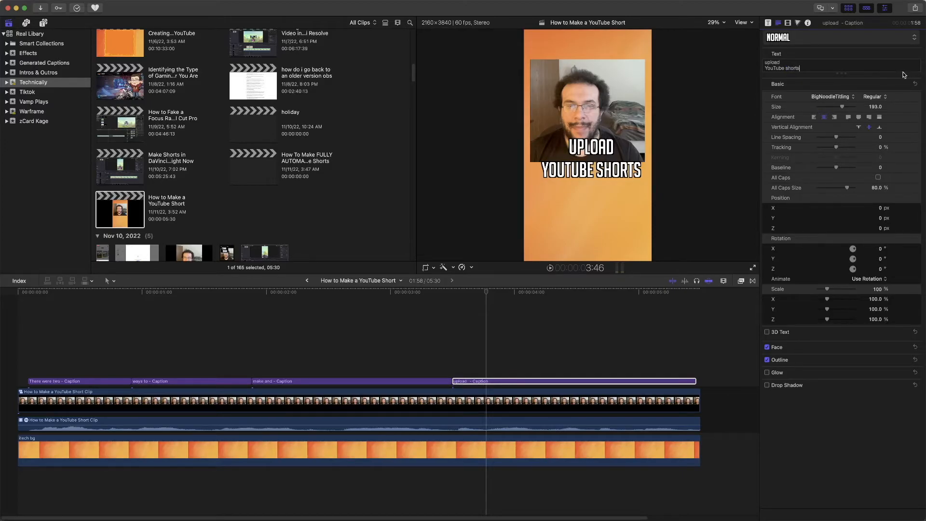
- Transform the last caption title, moving it down so the text sits on the orange background below the webcam clip
left_click(574, 381)
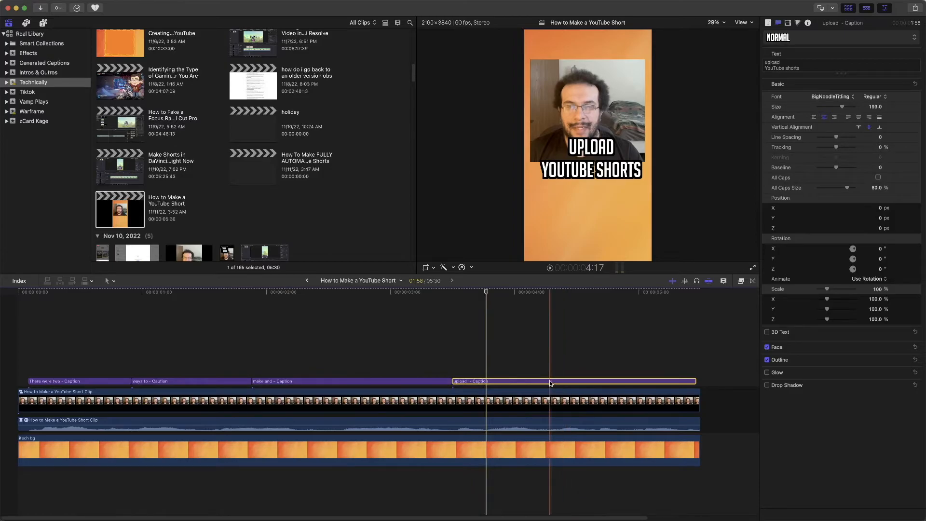
left_click(432, 269)
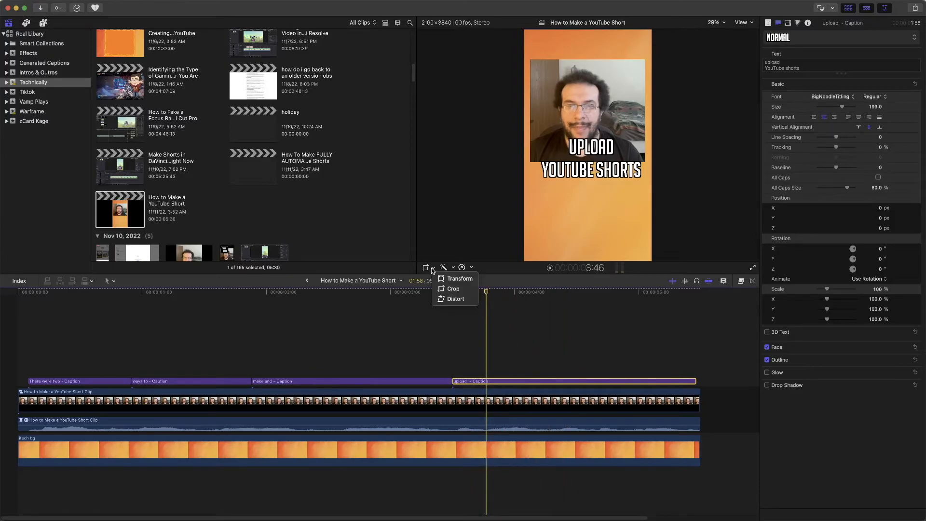
left_click(455, 280)
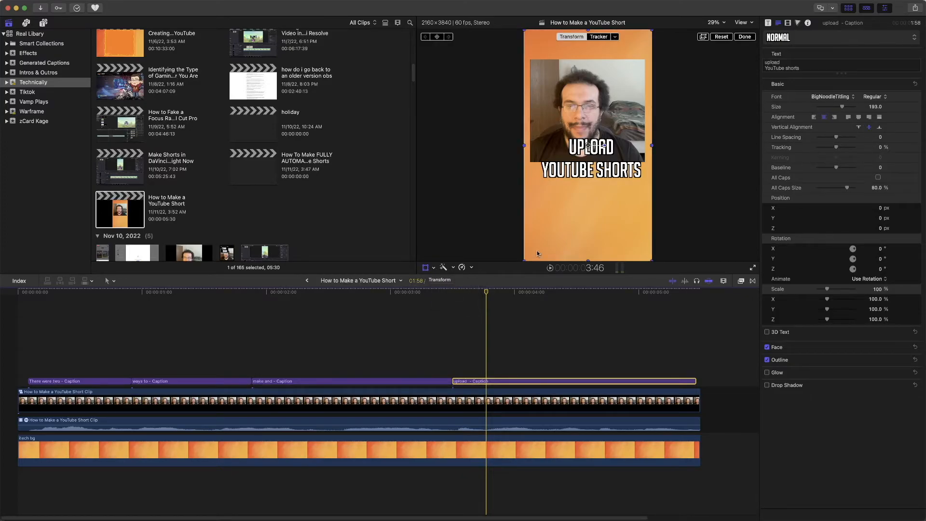
left_click_drag(588, 147, 586, 181)
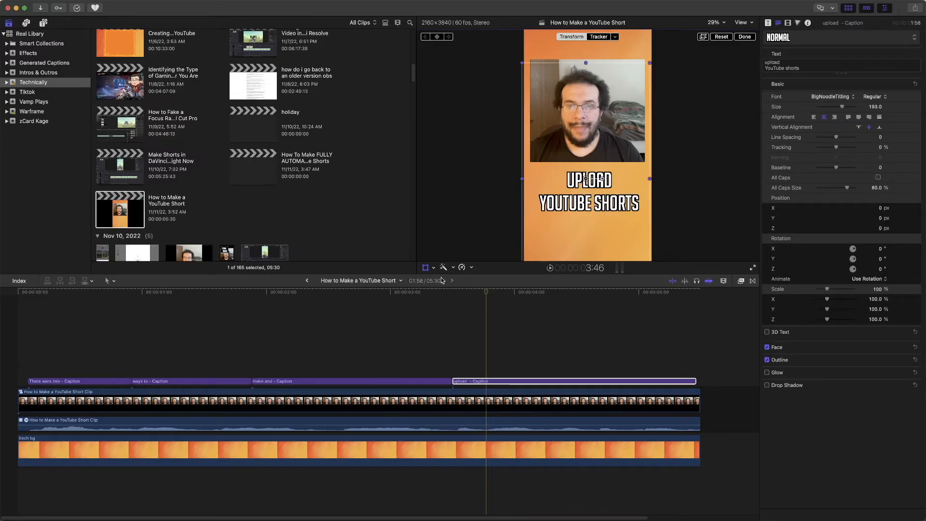
left_click(424, 267)
- Copy the last caption's attributes and paste only its Position onto the other three caption titles, with keyframe timing Stretch to Fit
left_click(488, 382)
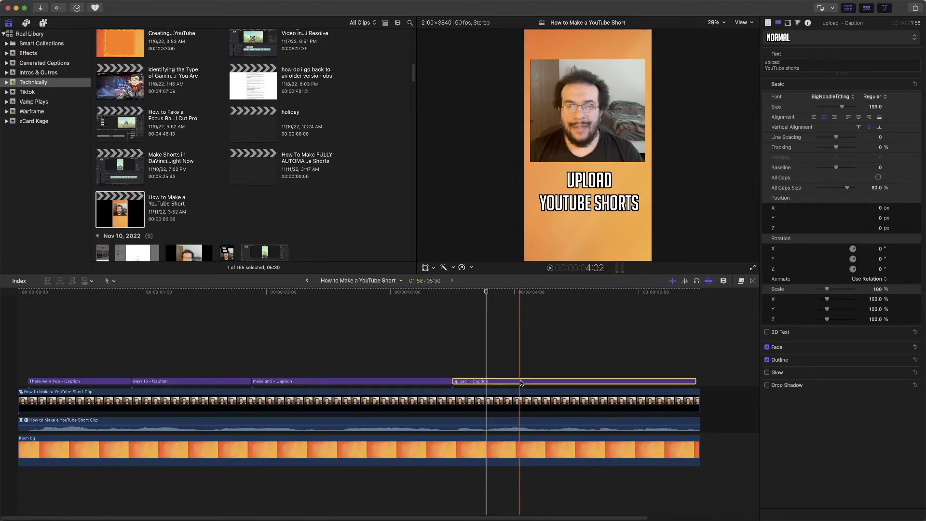
left_click(386, 382)
left_click(201, 382, "super")
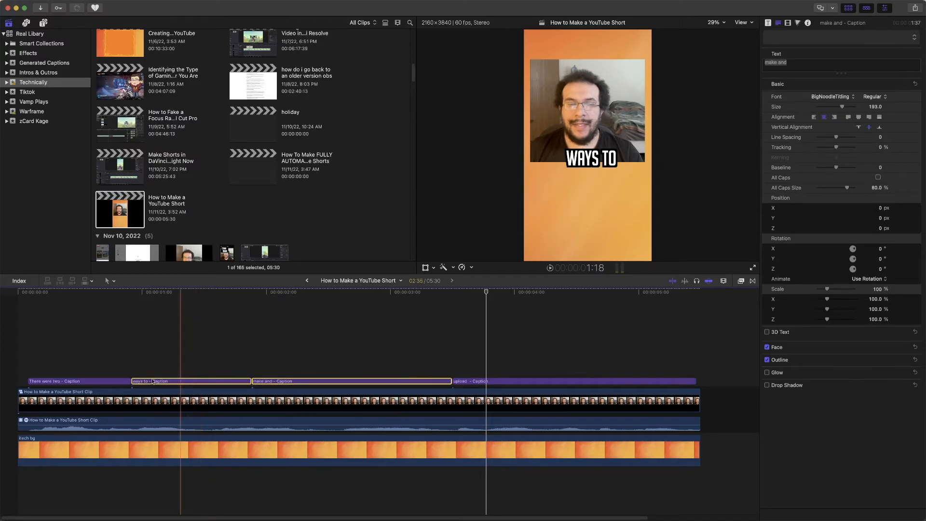
left_click(97, 382, "super")
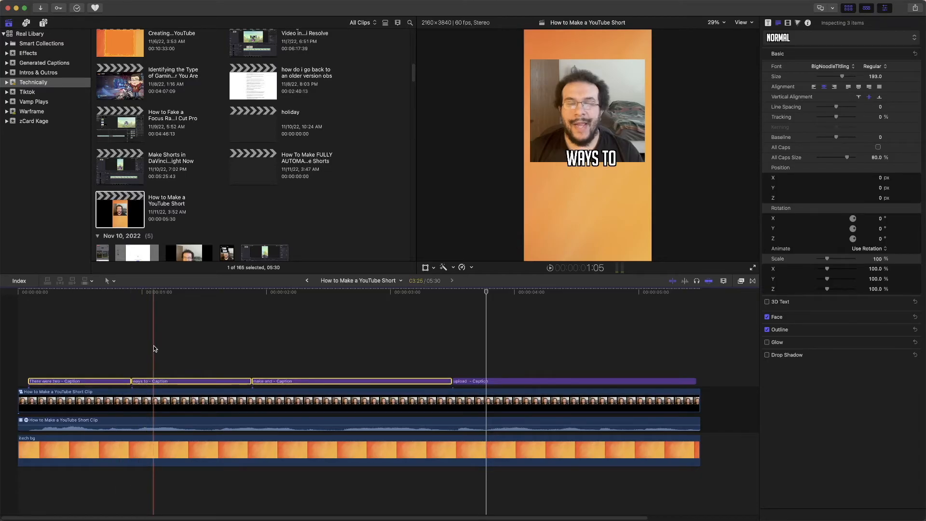
key("super+shift+v")
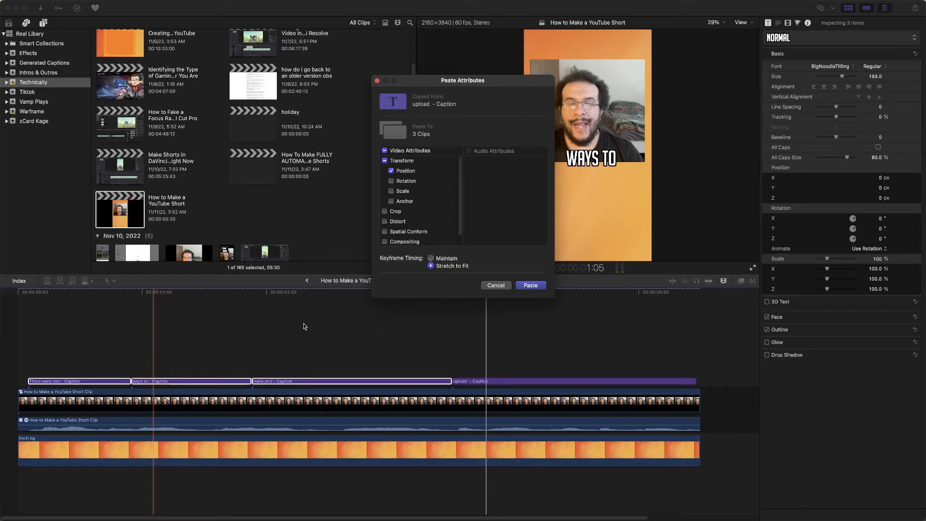
left_click(531, 286)
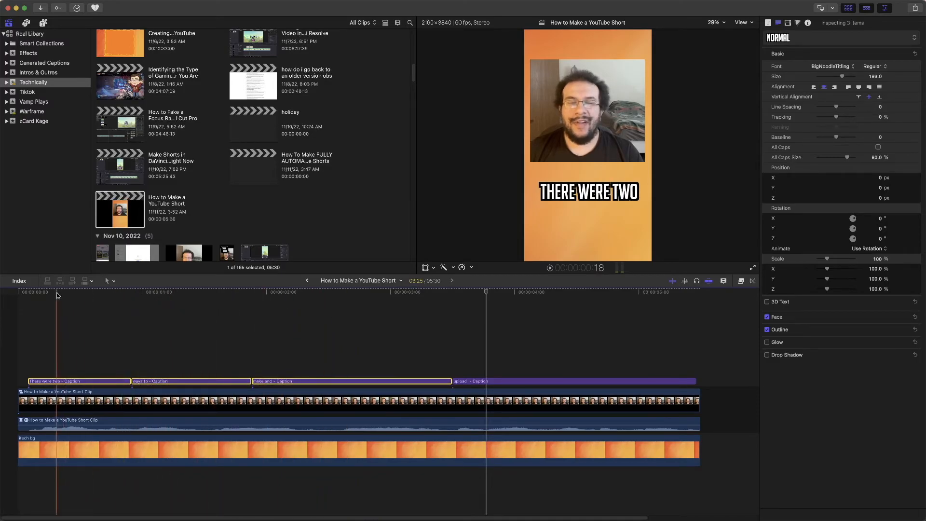
left_click(191, 299)
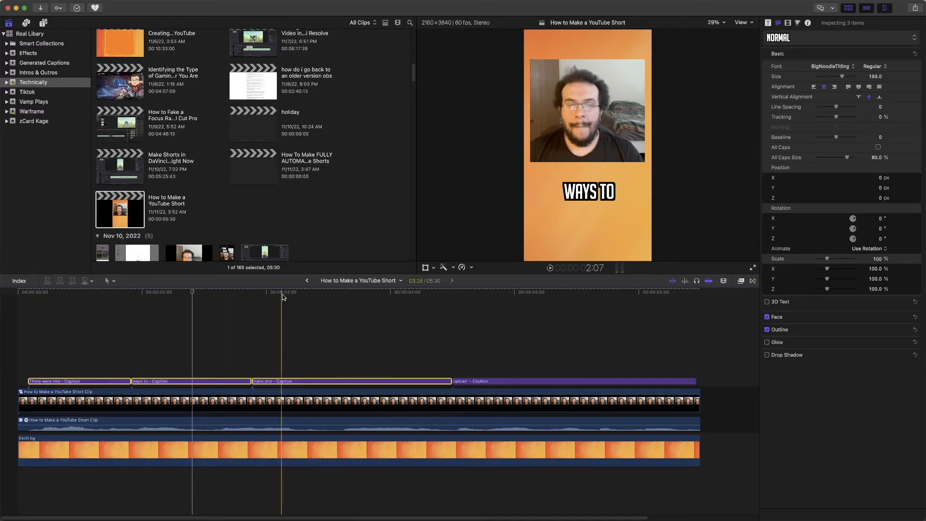